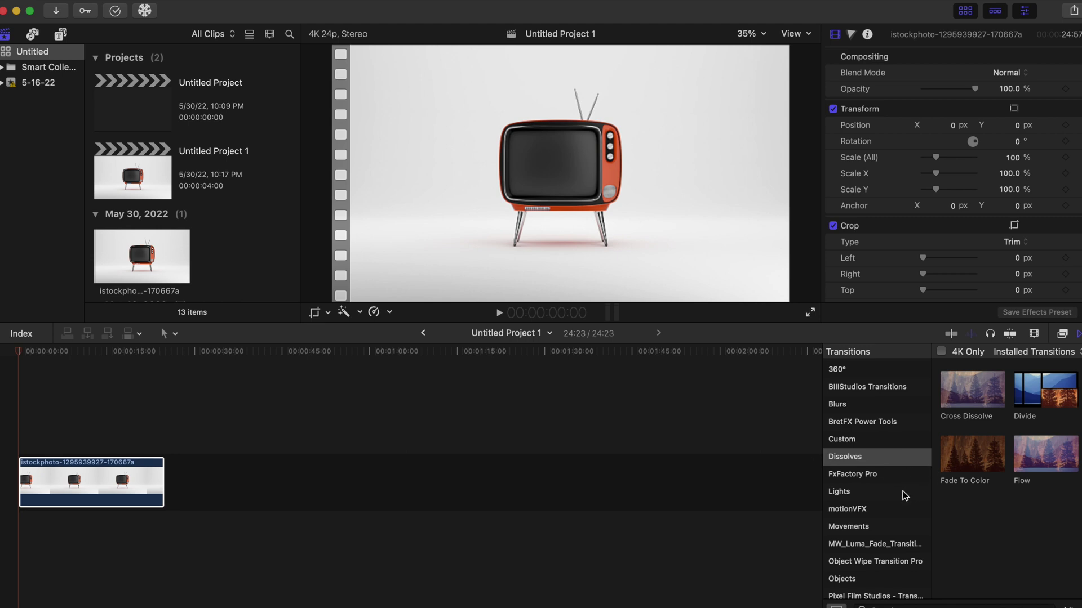
Apply the Draw Mask effect from the Masks category to the TV clip
scroll(888, 441, up, 1)
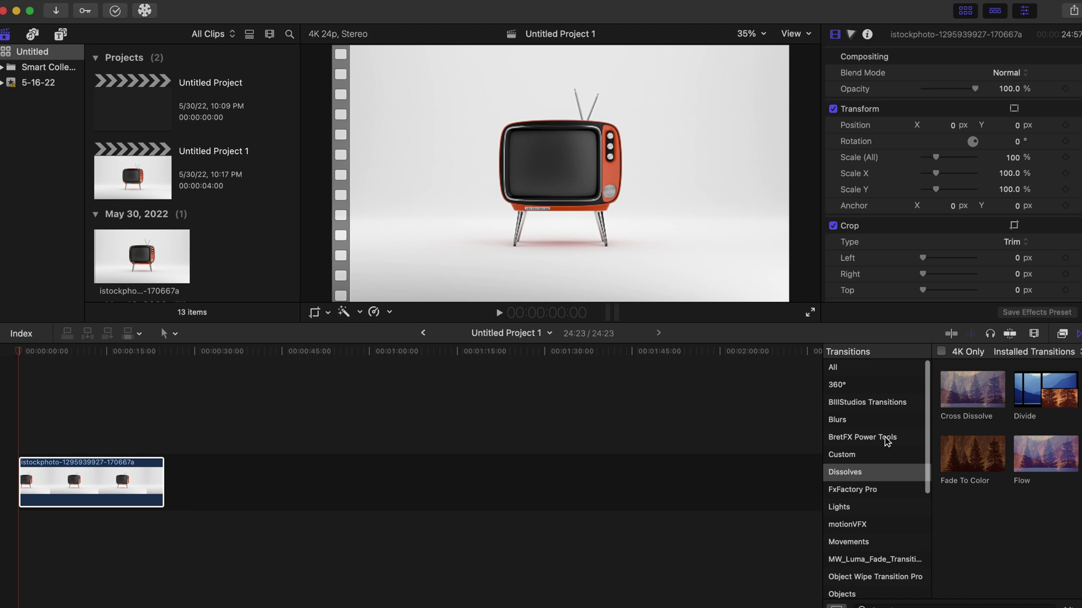
scroll(888, 441, down, 3)
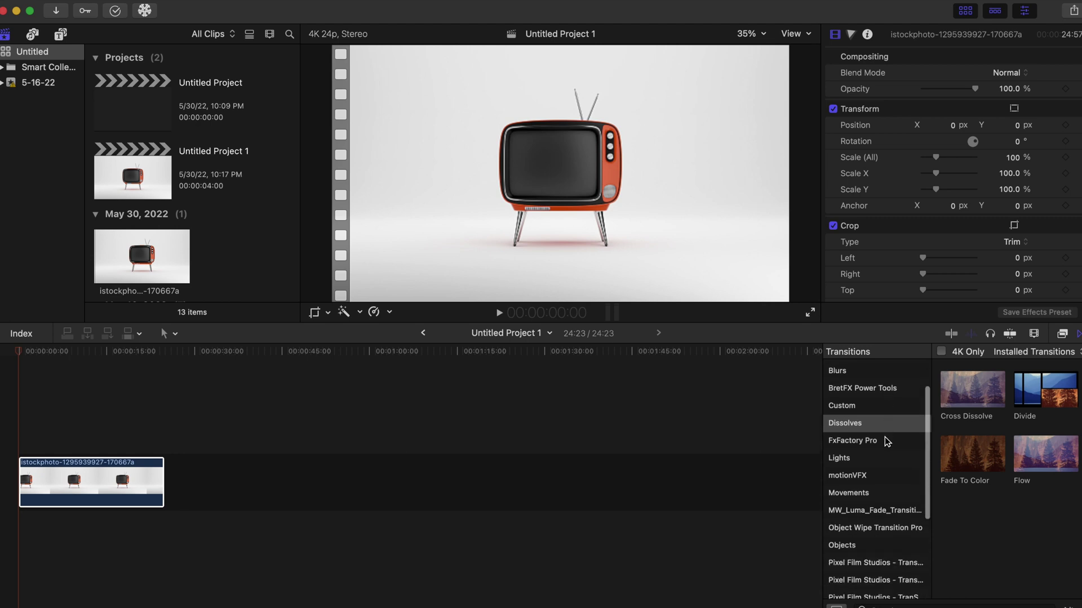
click(1067, 336)
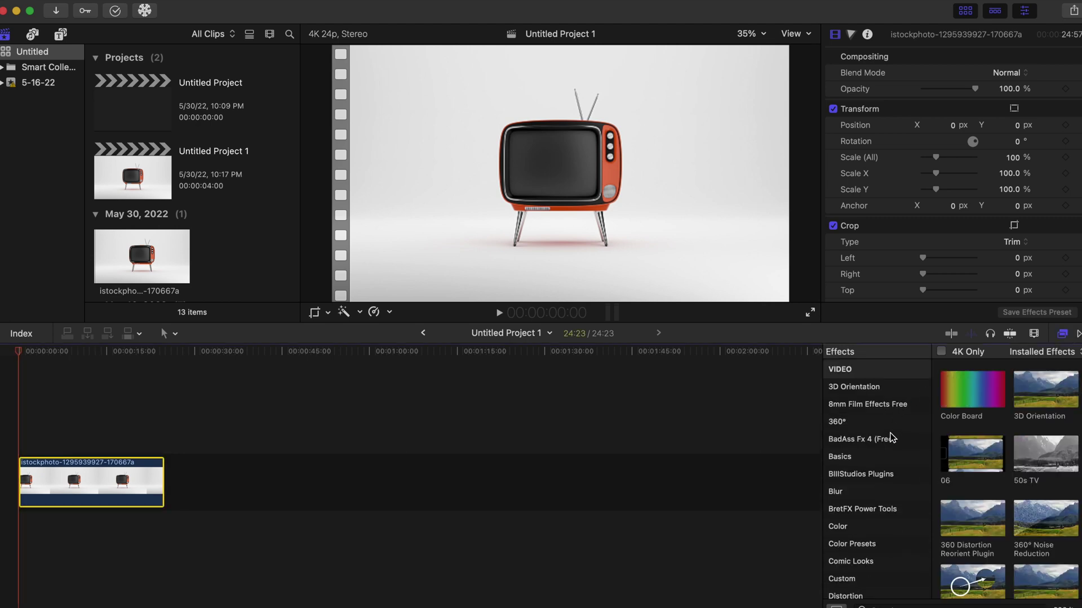
scroll(869, 493, down, 10)
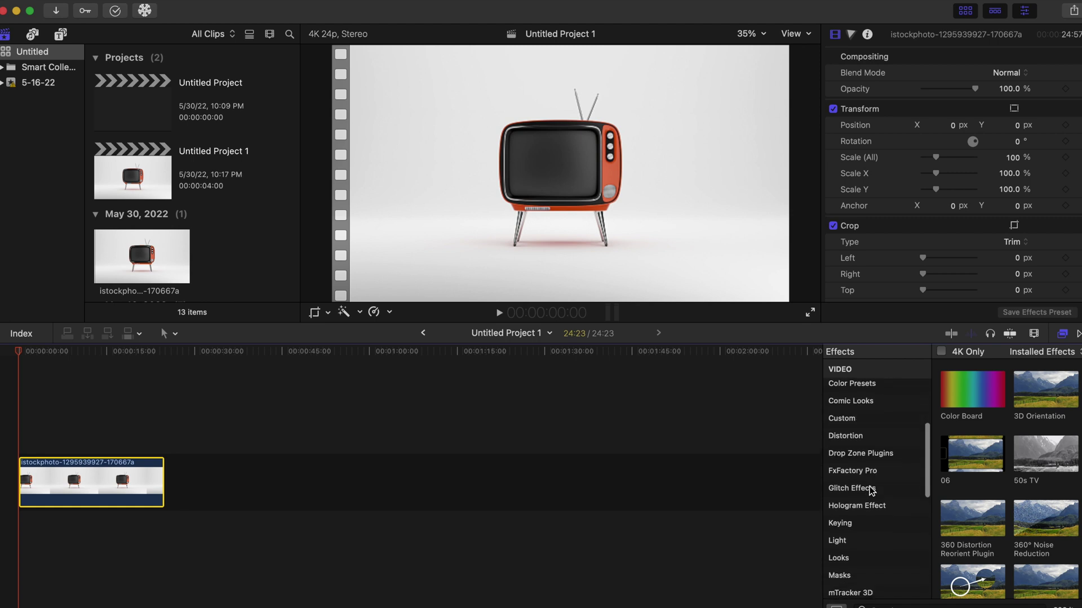
click(866, 496)
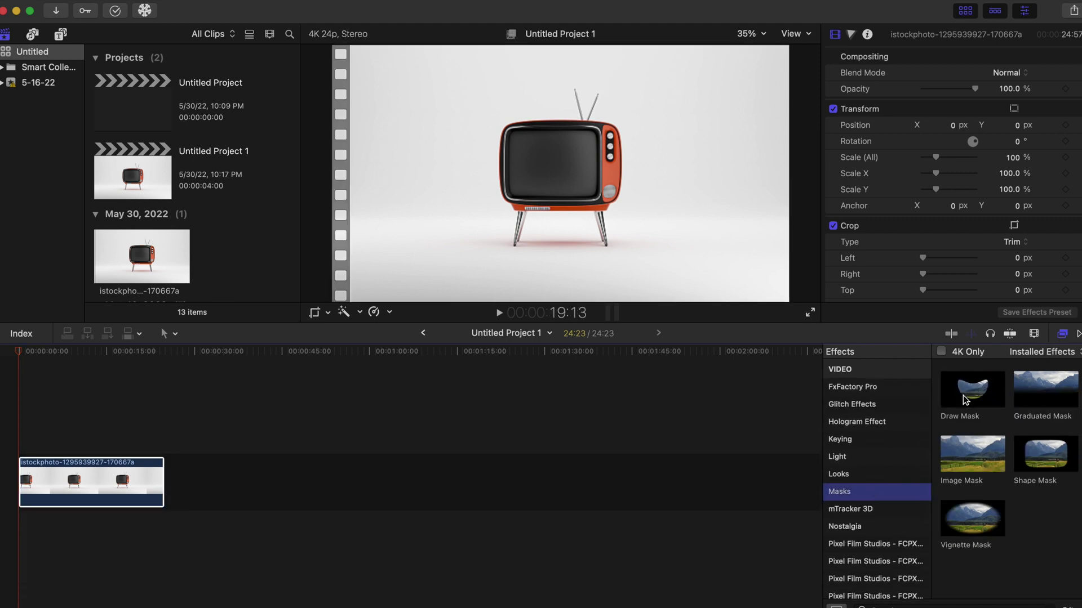
mouse_move(965, 399)
mouse_down()
mouse_move(338, 425)
mouse_move(121, 454)
mouse_move(87, 487)
mouse_up()
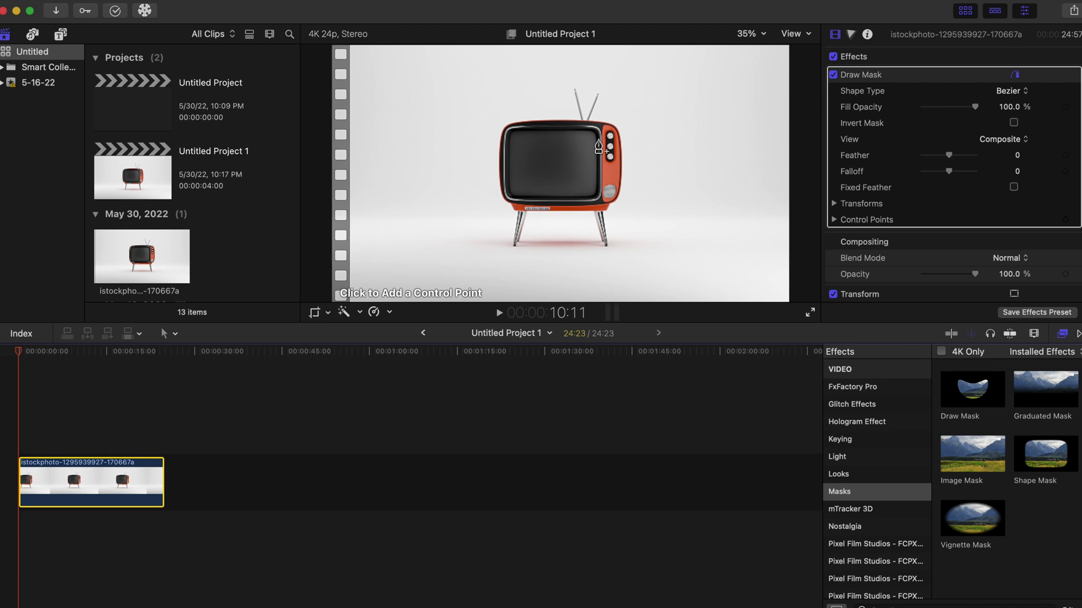
Zoom the viewer to 150% and place mask points along the TV screen's top and left edges
click(762, 33)
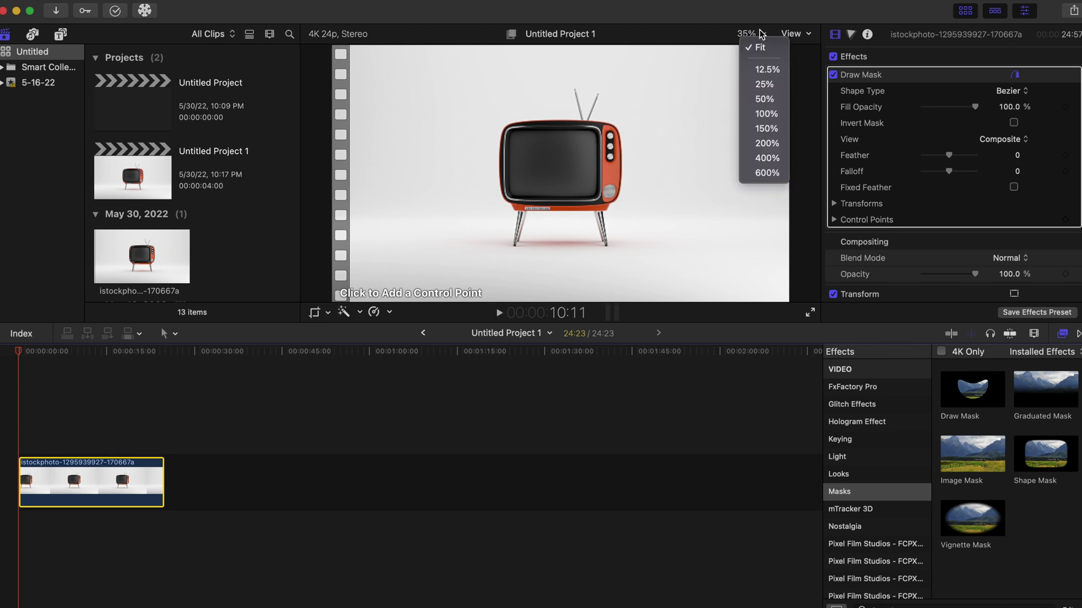
click(765, 129)
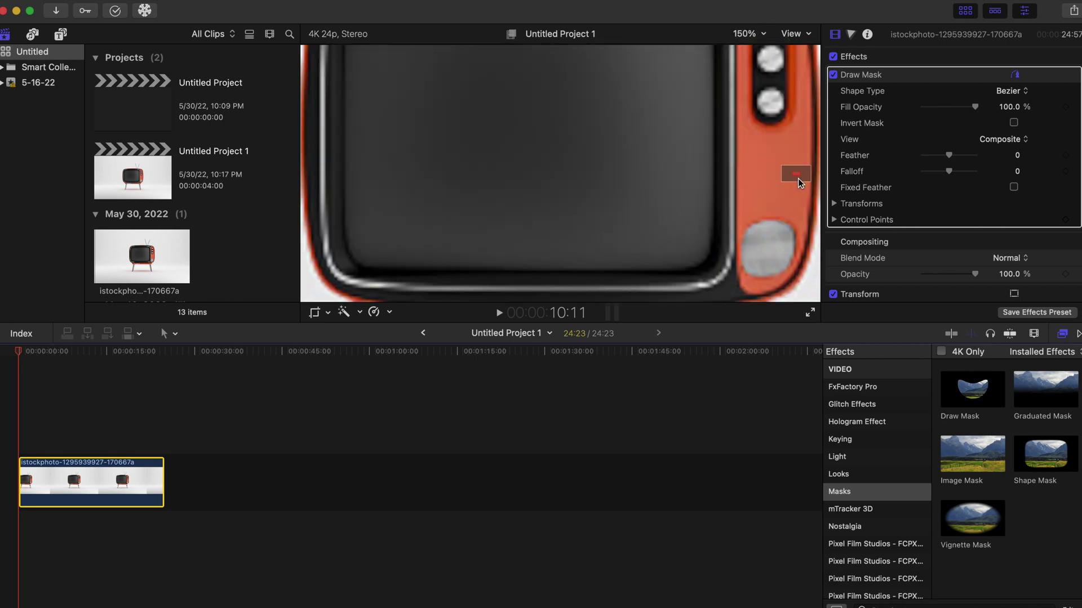
scroll(797, 177, up, 5)
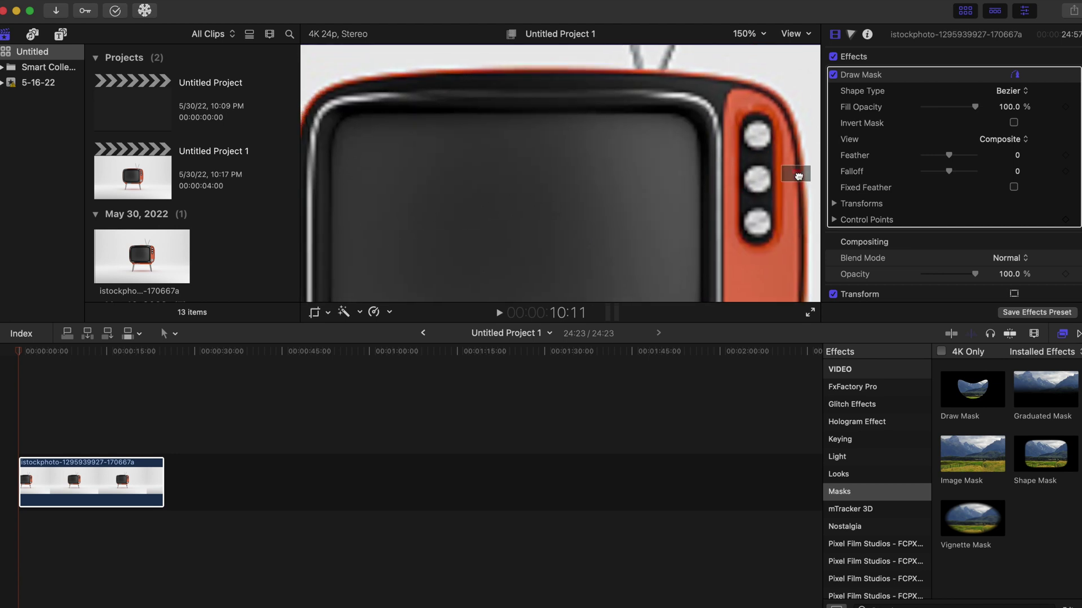
click(713, 116)
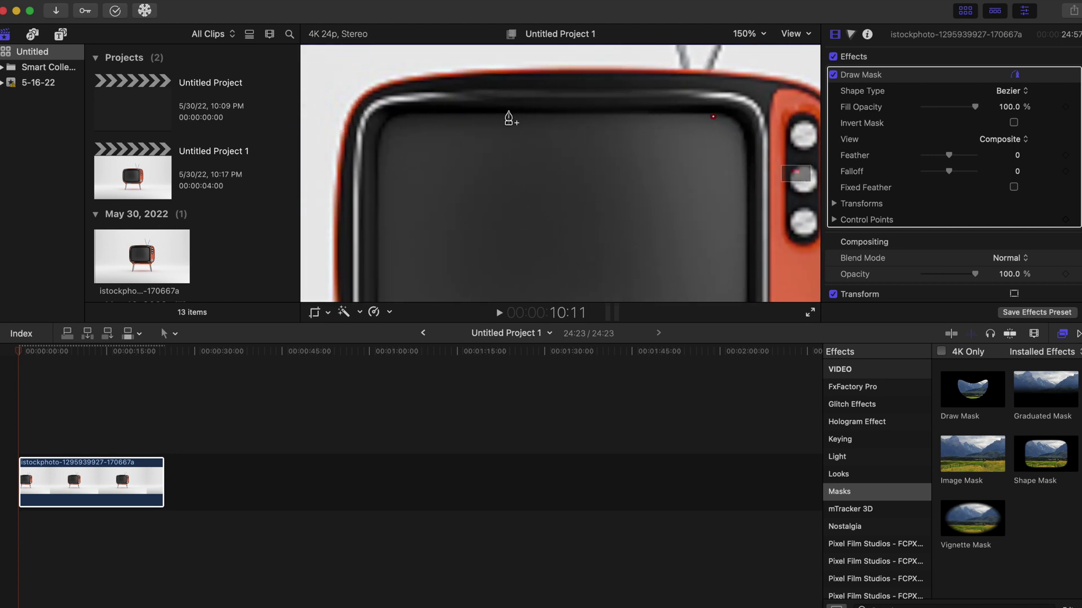
click(413, 117)
click(394, 118)
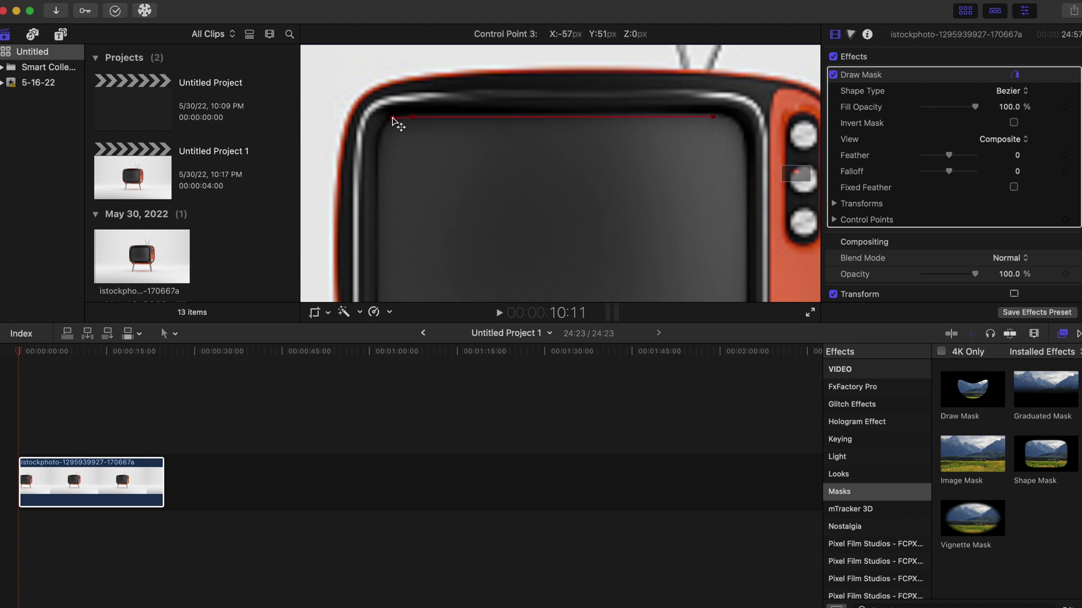
right_click(394, 117)
click(381, 130)
click(378, 184)
scroll(381, 212, down, 5)
scroll(381, 211, up, 3)
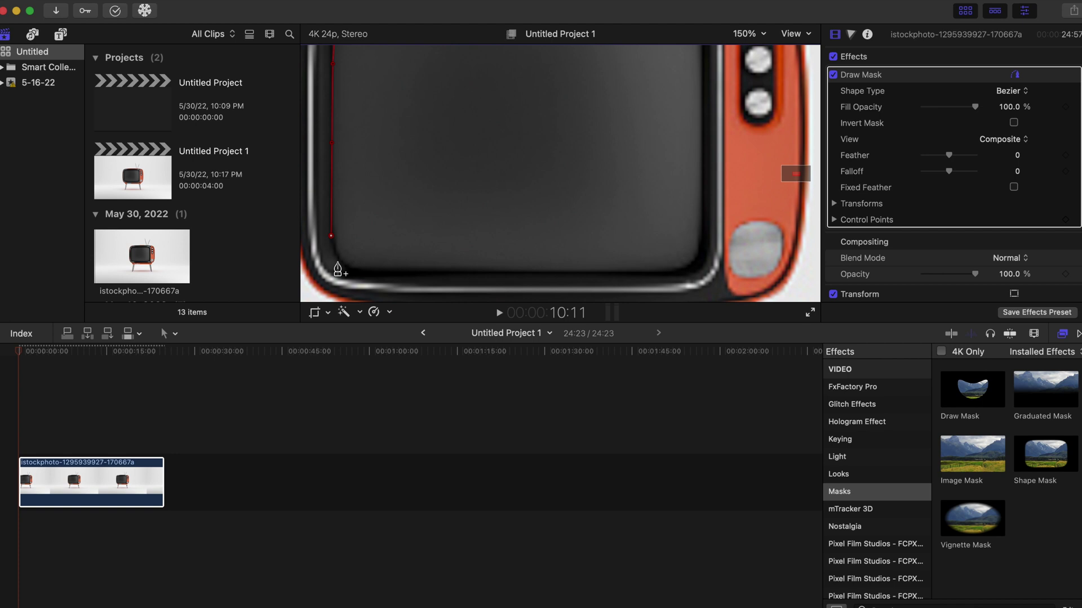
Add mask points around the screen's lower-left, bottom edge, lower-right corner and right edge
click(333, 254)
click(670, 272)
click(685, 270)
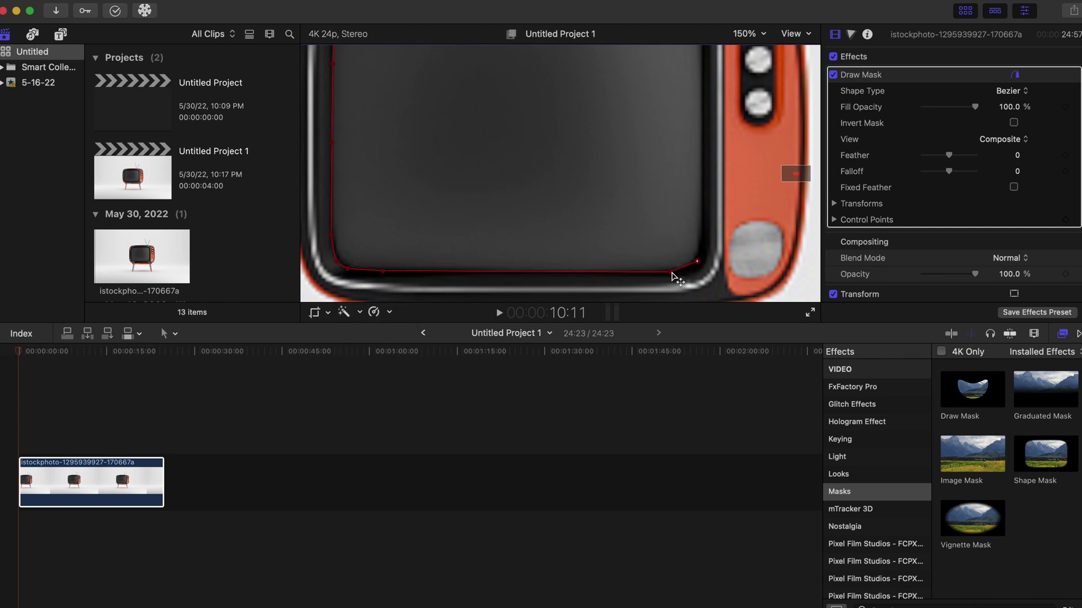
click(697, 257)
click(702, 211)
right_click(686, 271)
key(Escape)
Make the top-right point Smooth, close the mask shape, and fit the viewer
scroll(696, 147, up, 5)
click(687, 167)
right_click(687, 166)
click(712, 188)
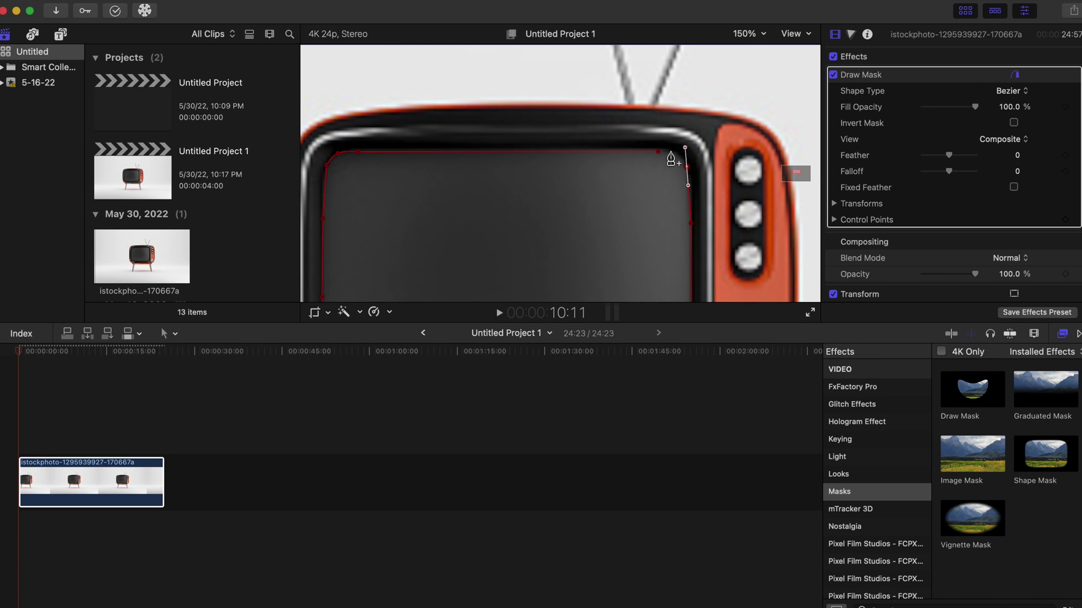
click(670, 152)
click(659, 152)
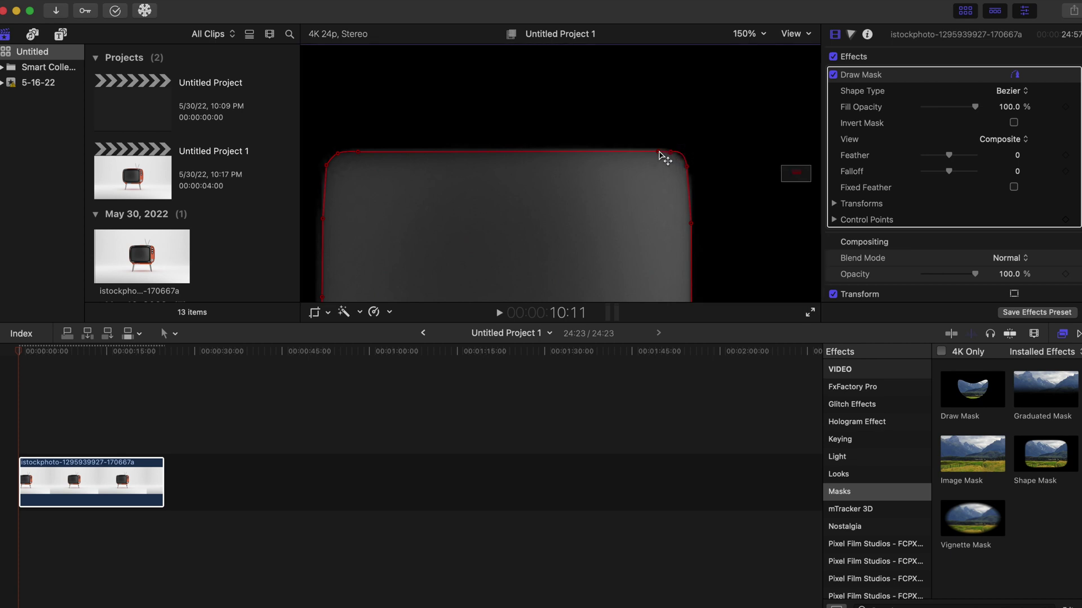
click(751, 36)
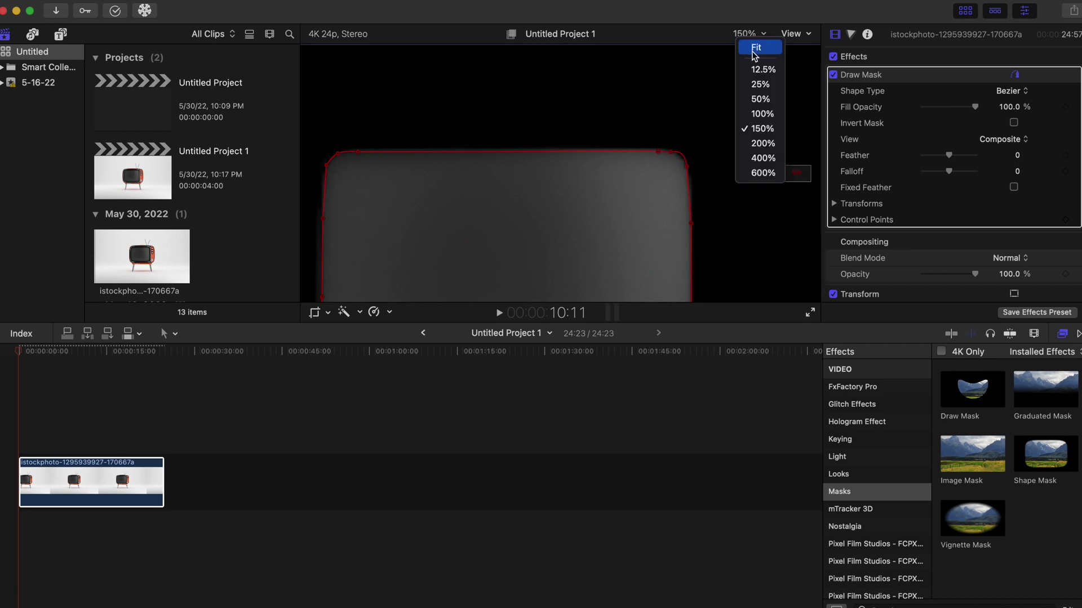
click(755, 47)
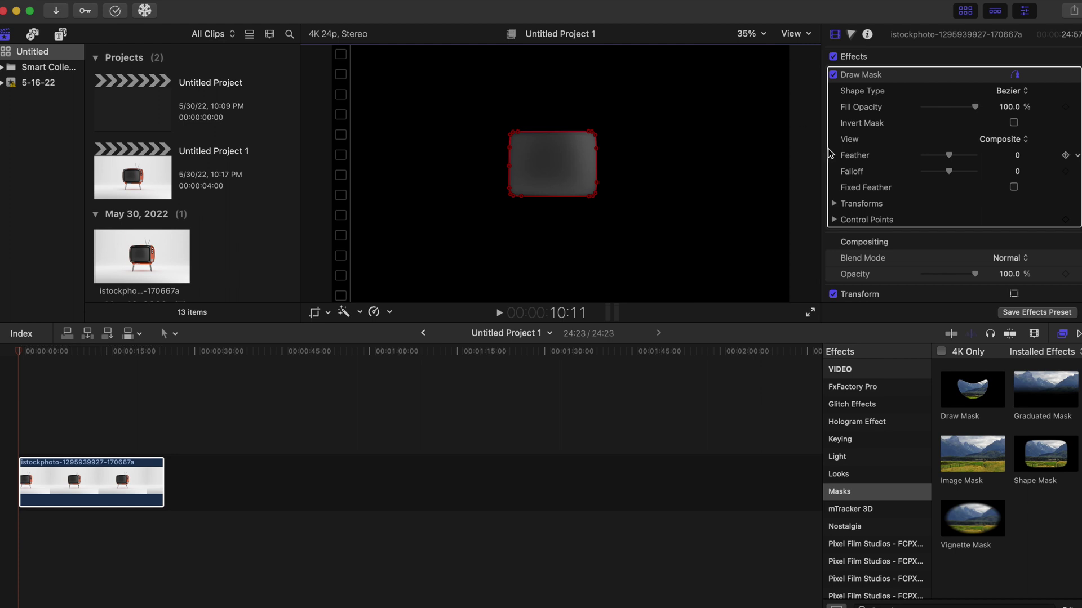
Enable Invert Mask on the TV clip's Draw Mask so the screen is blacked out
click(107, 501)
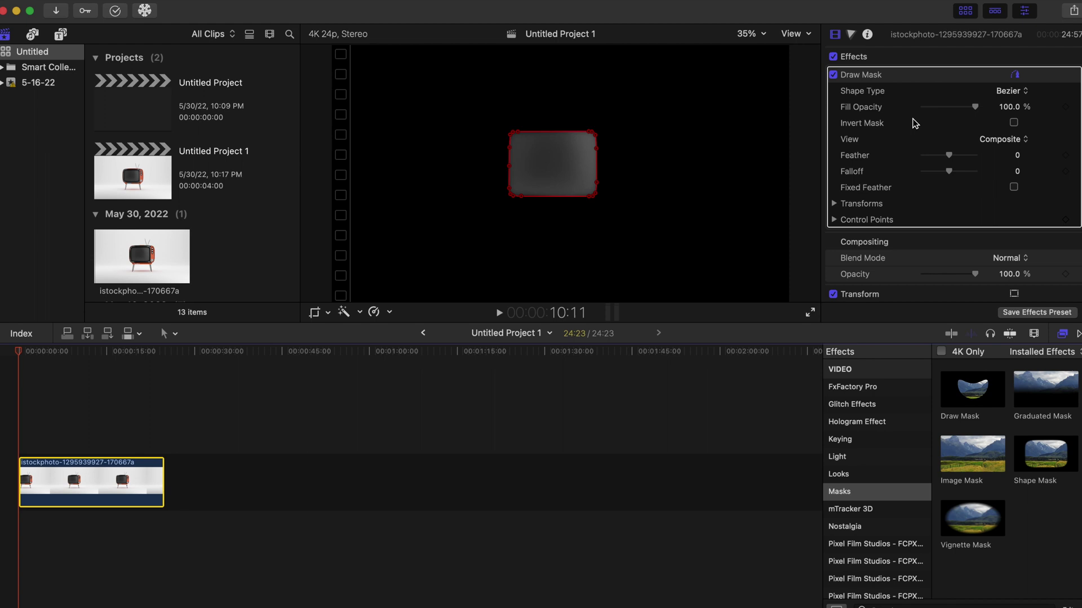
click(1013, 123)
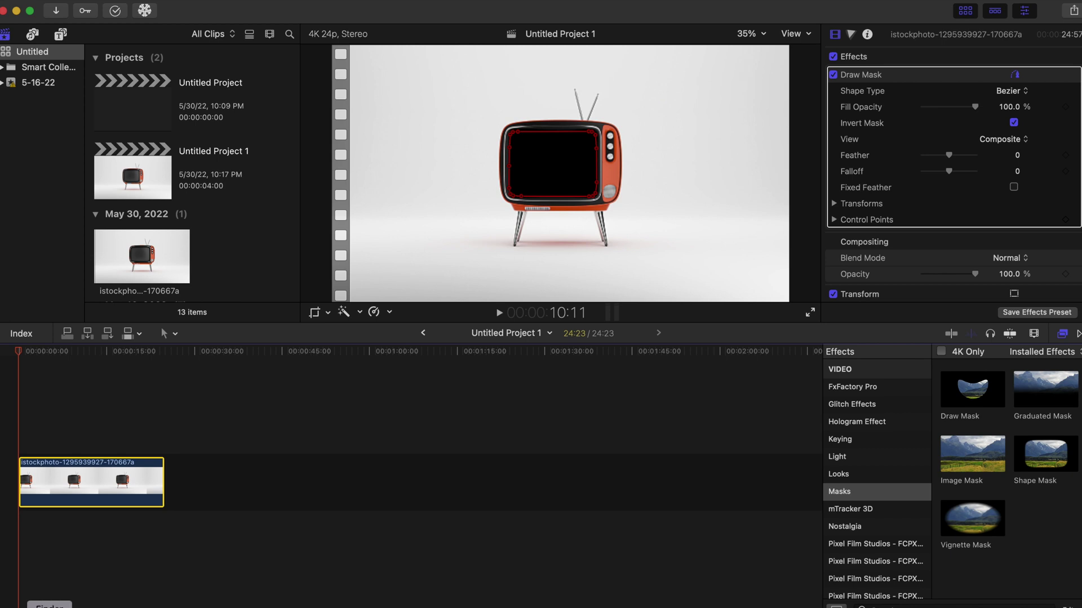
Import the dcr 2022-05-18 132843.727 clip from Downloads and place it beneath the TV clip
click(49, 607)
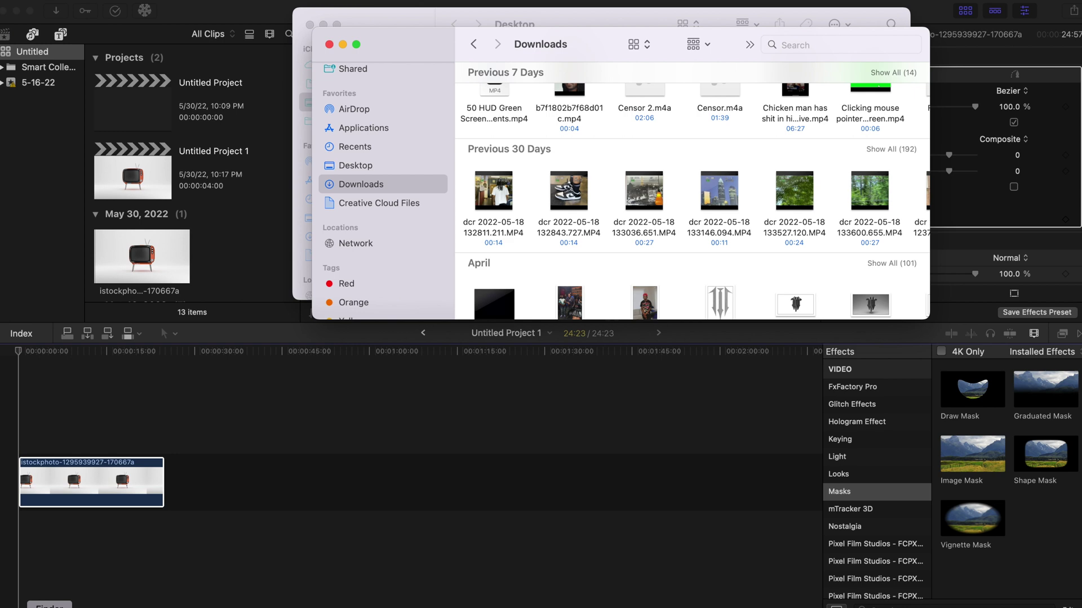
drag(577, 205, 25, 419)
click(23, 420)
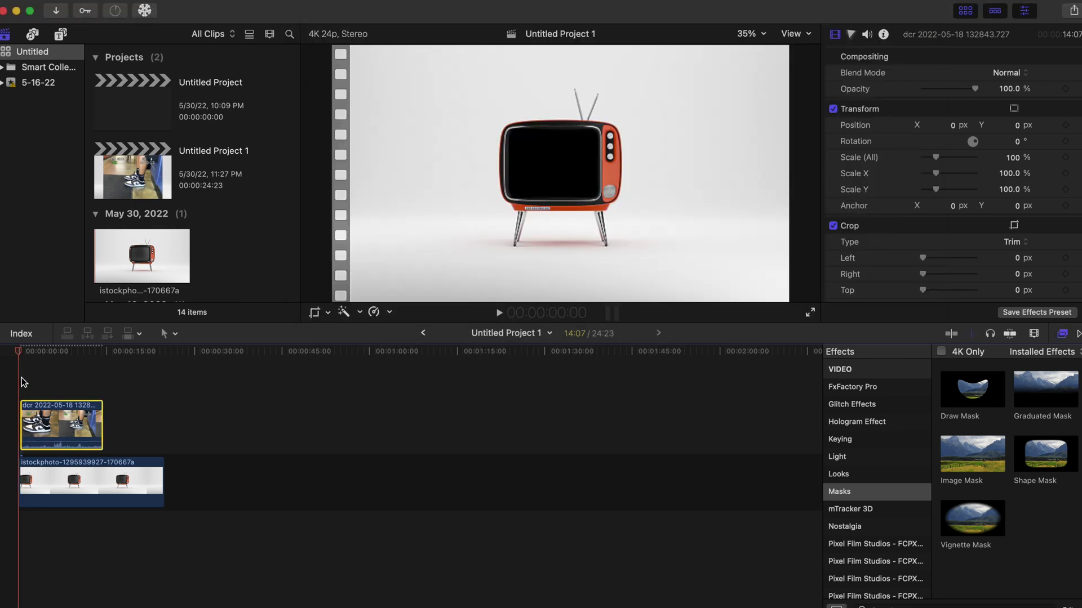
drag(55, 434, 49, 549)
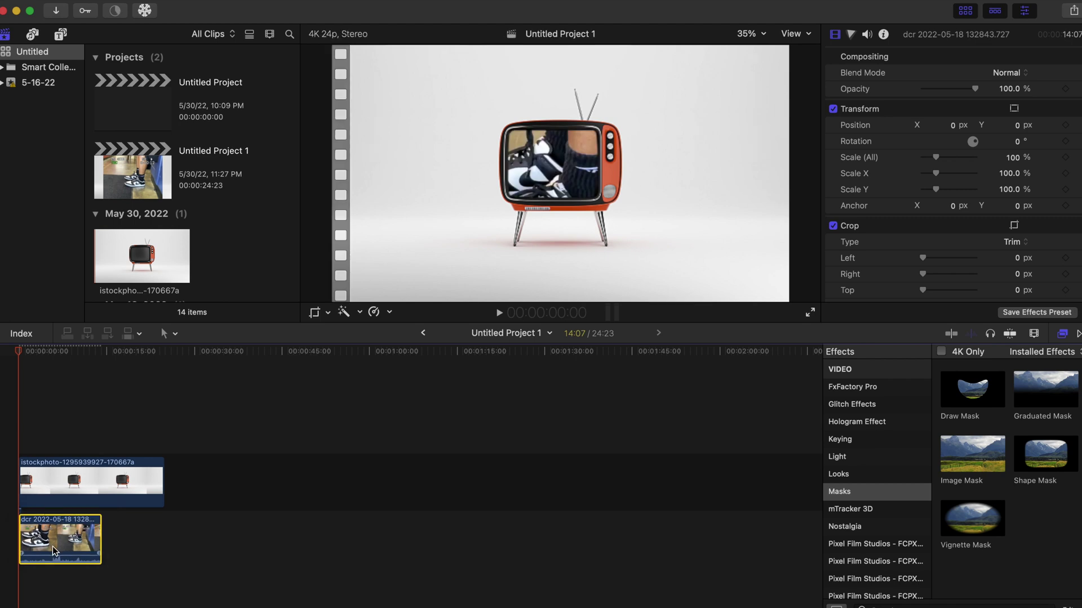
Turn off the sneaker clip's dialogue audio
click(867, 34)
click(833, 230)
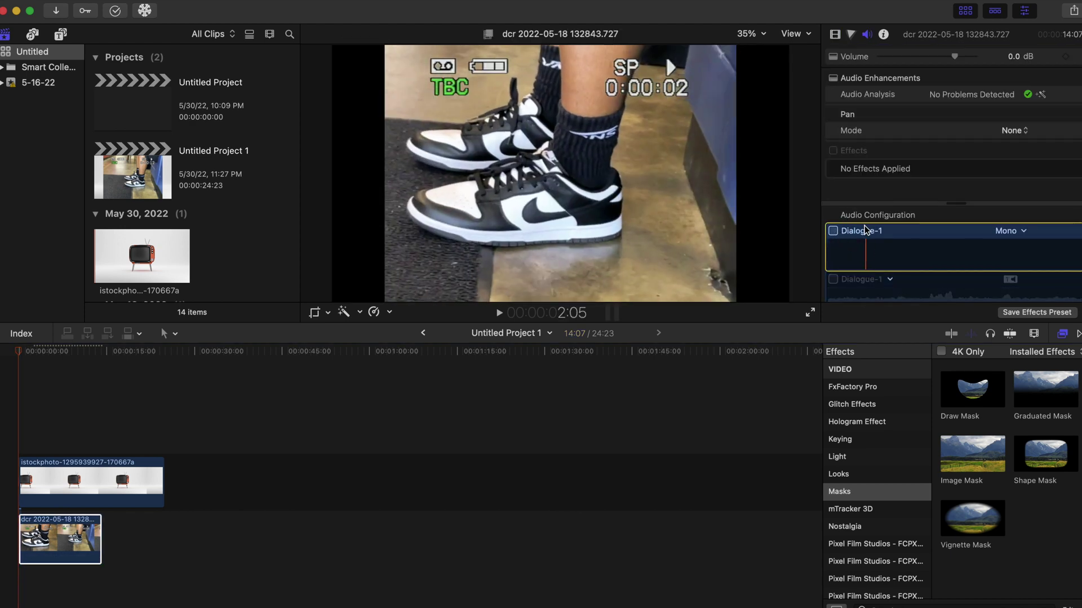
click(834, 34)
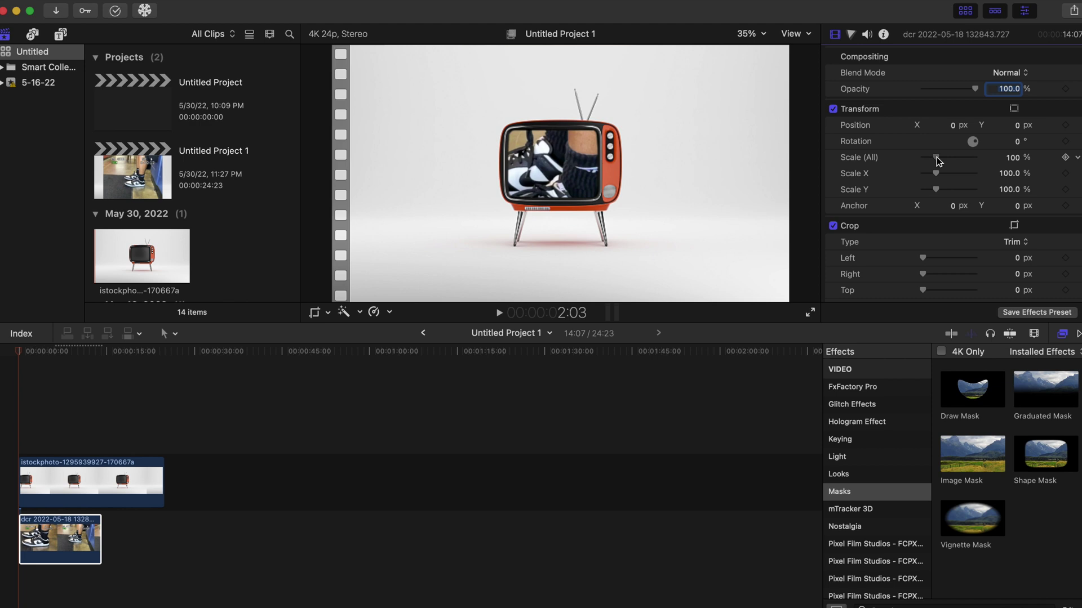
Scale the sneaker footage to 36% and set its Y position to 79 px
drag(936, 157, 930, 163)
mouse_move(1018, 126)
mouse_down()
mouse_move(1029, 125)
mouse_move(1019, 128)
mouse_up()
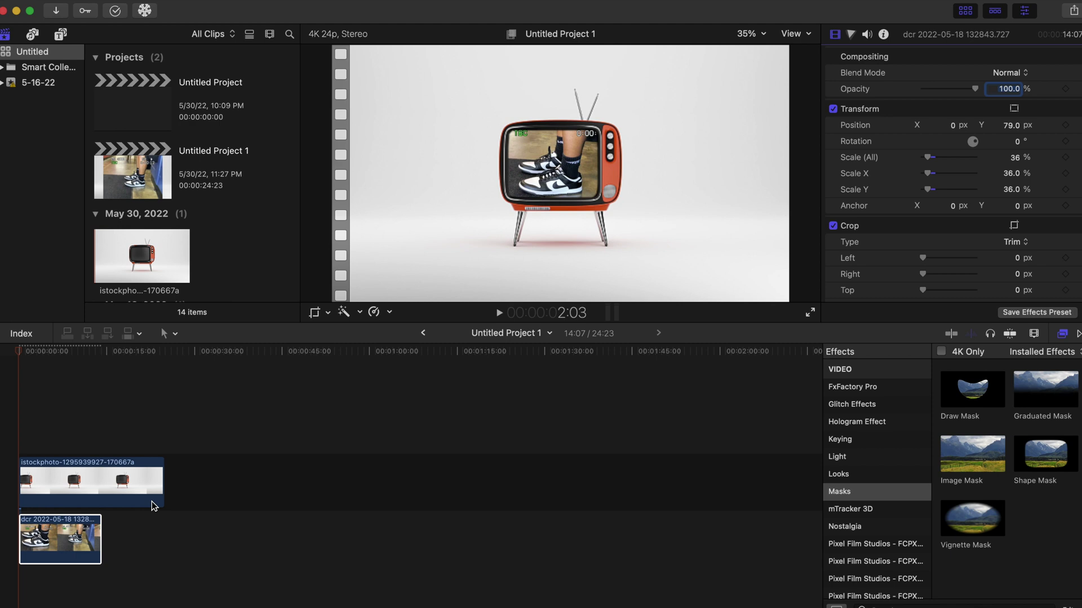
drag(15, 349, 11, 374)
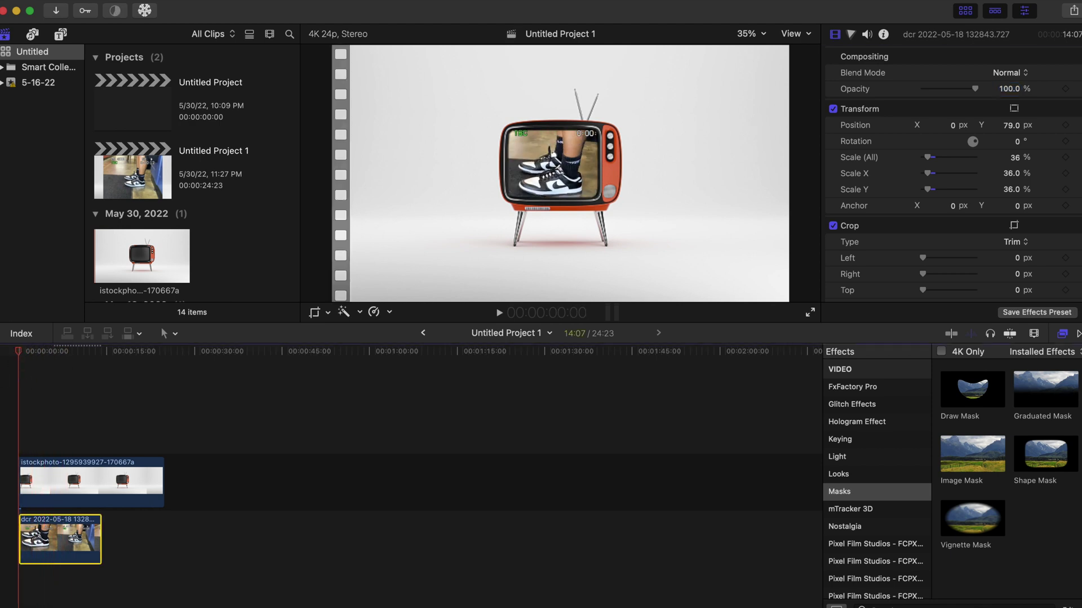
key(space)
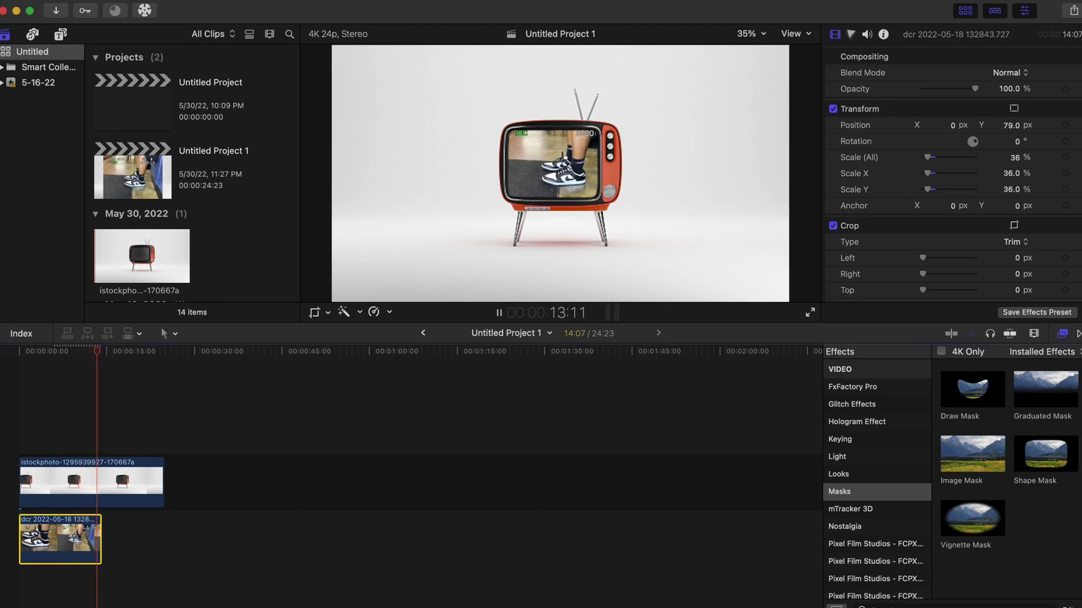
click(21, 382)
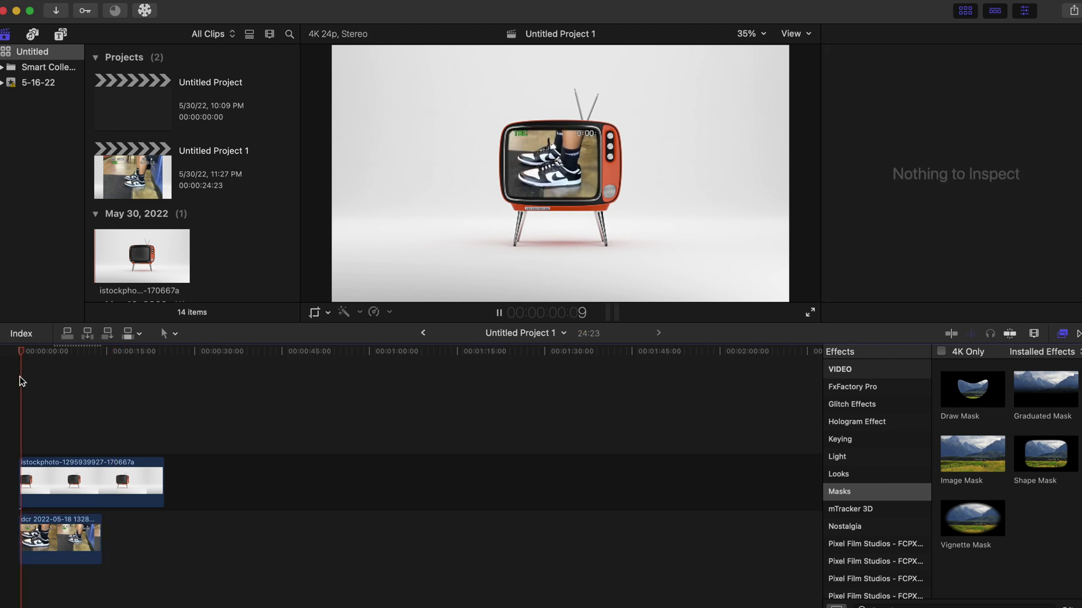
key(space)
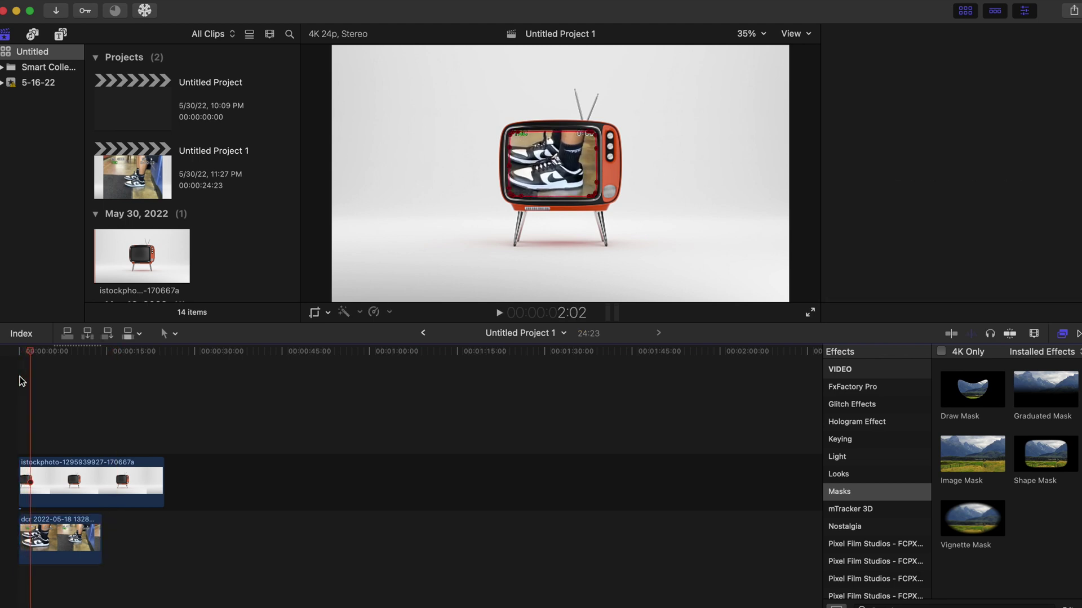
drag(31, 352, 8, 358)
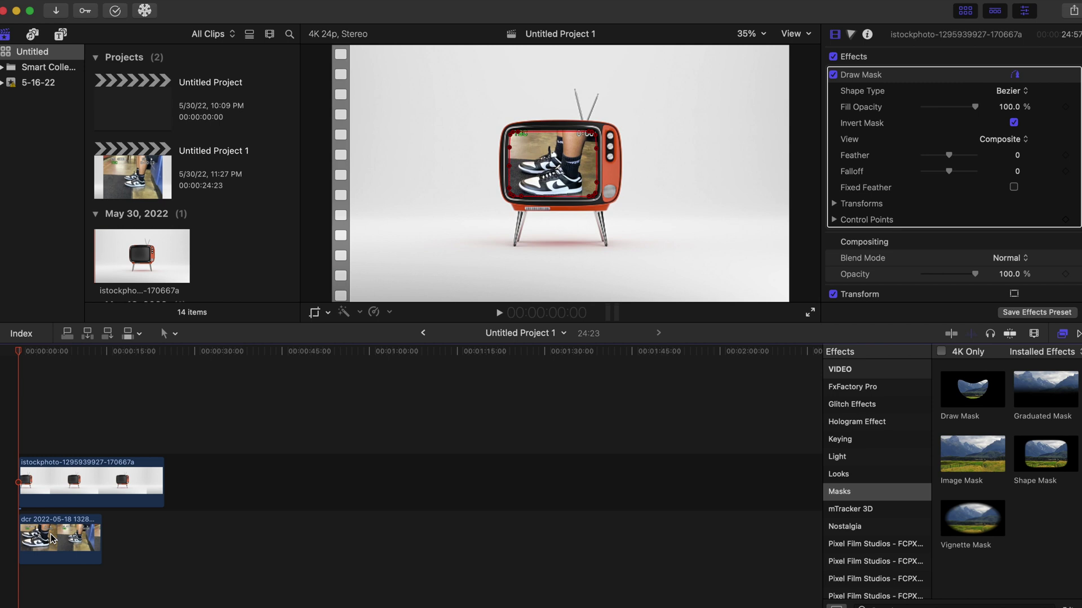
Combine the TV and sneaker clips into a compound clip named 'TV'
click(52, 538)
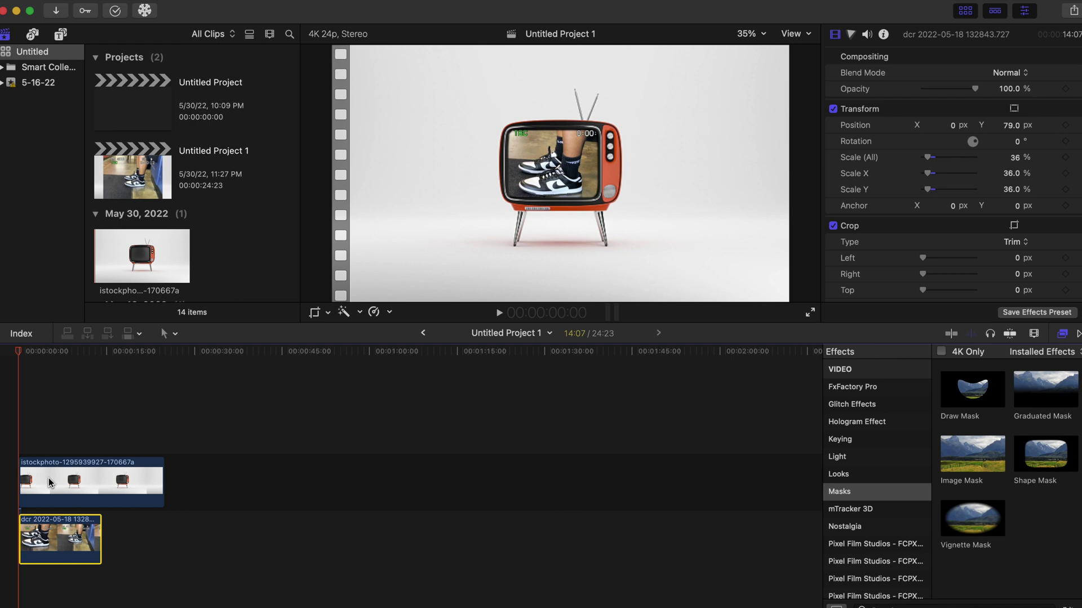
super+click(49, 478)
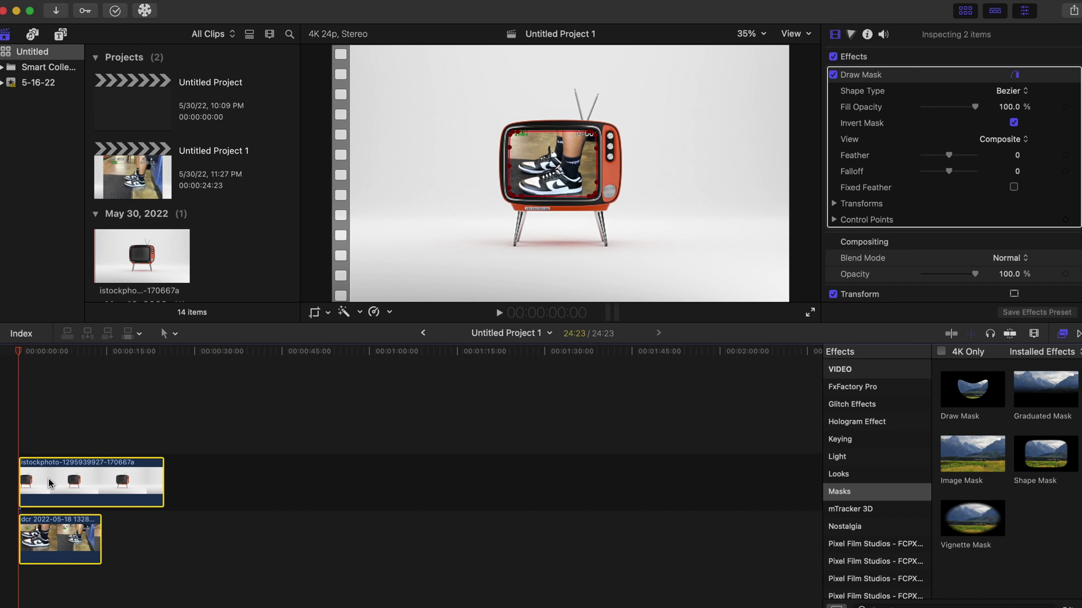
right_click(48, 478)
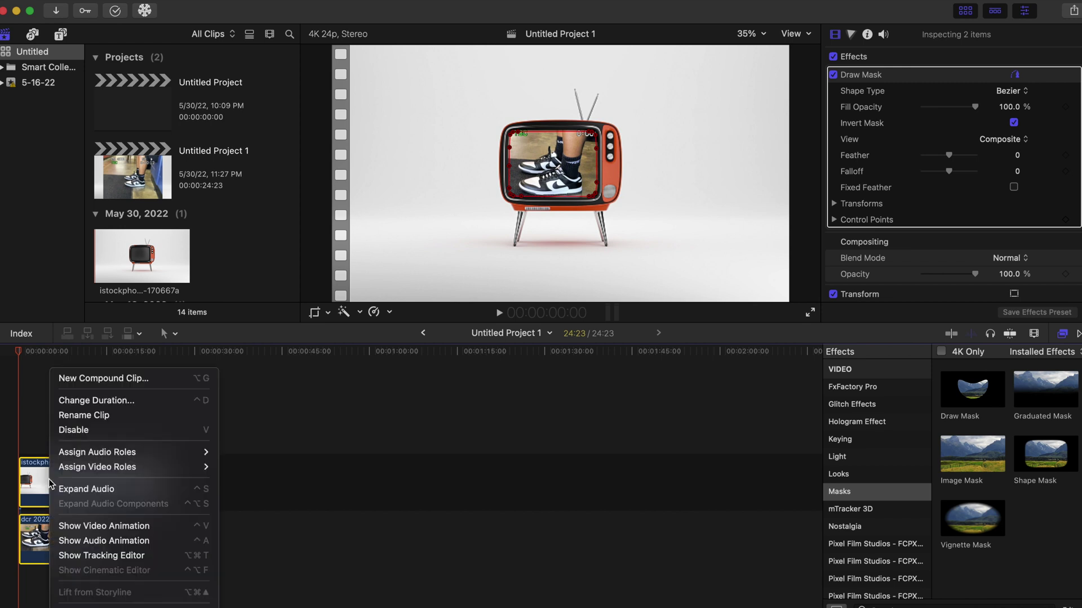
click(86, 378)
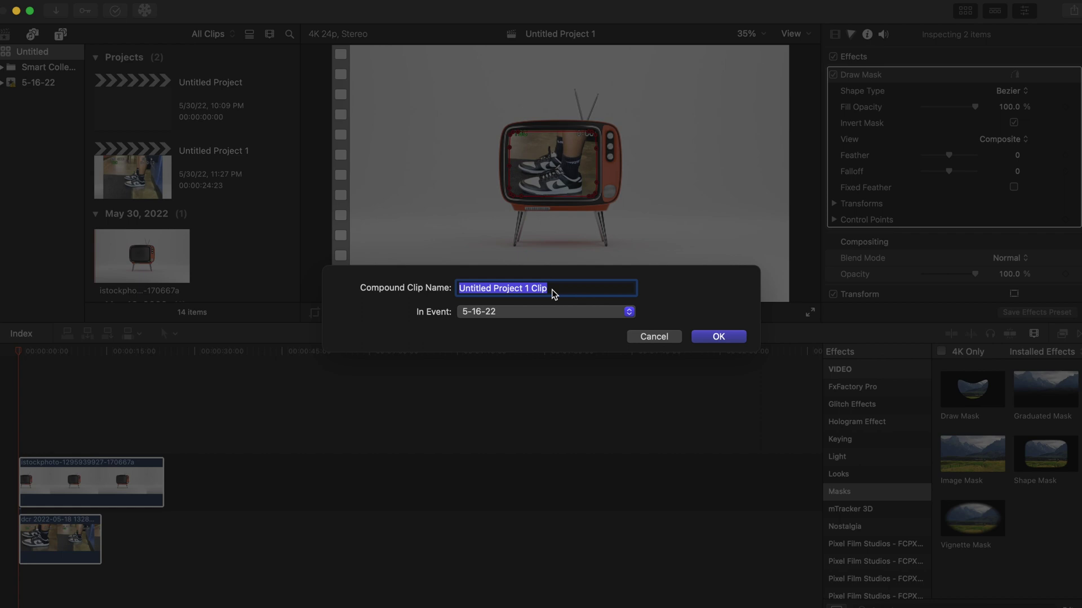
text(TV)
key(Return)
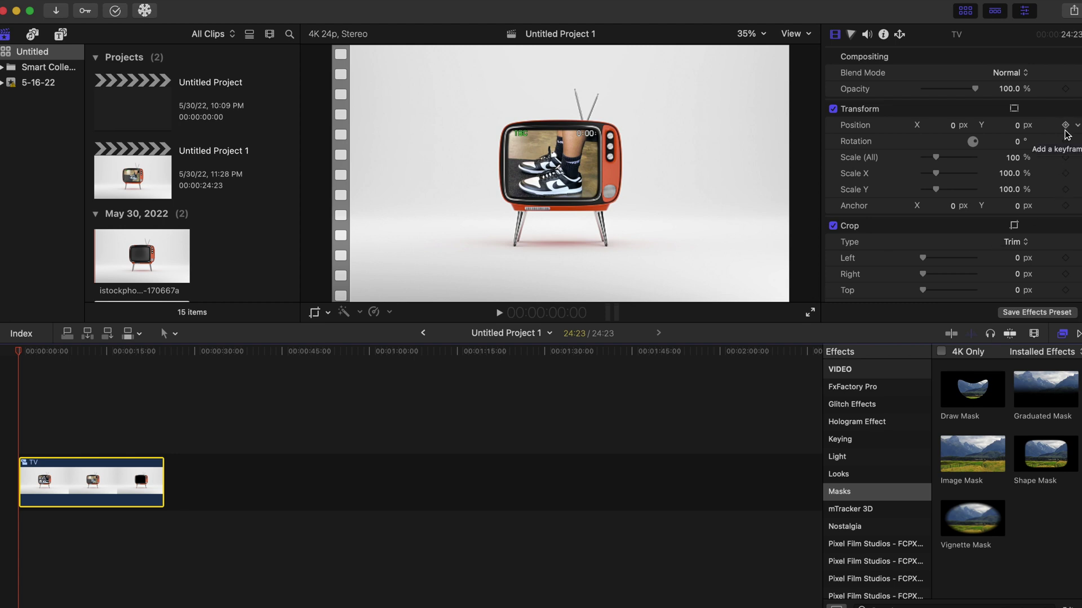
Add starting Position and Scale keyframes with Scale 253% and Y -123.1 px
click(1065, 129)
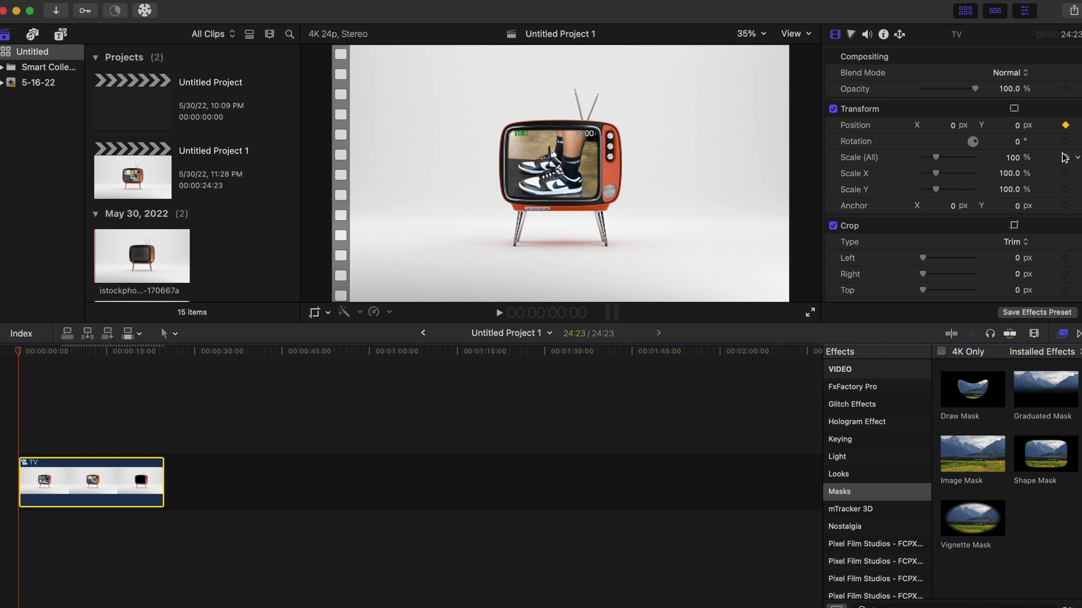
click(1064, 158)
drag(936, 158, 956, 169)
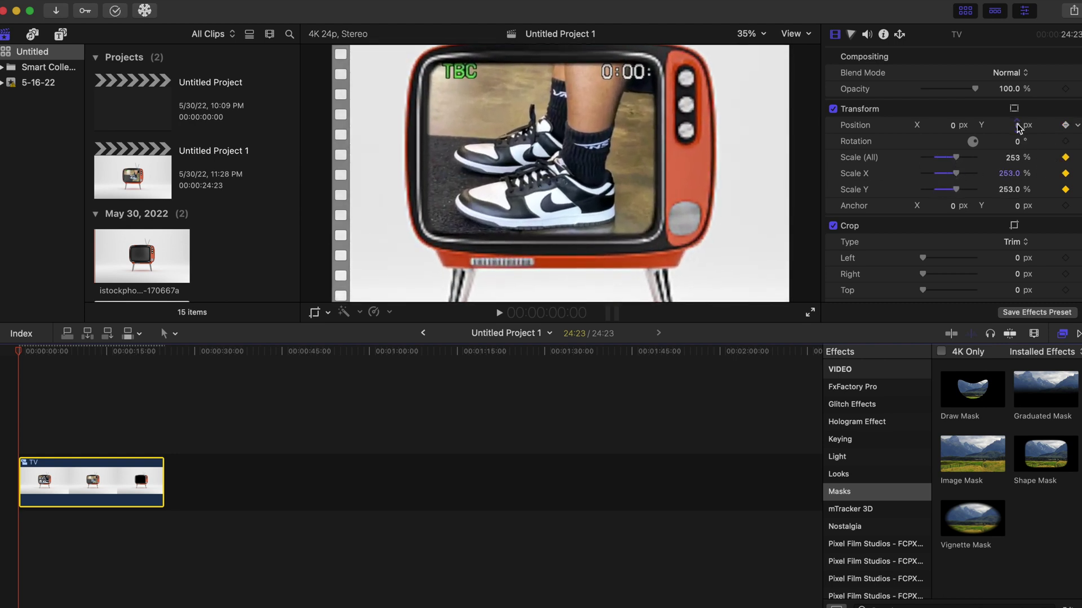
drag(1018, 127, 936, 146)
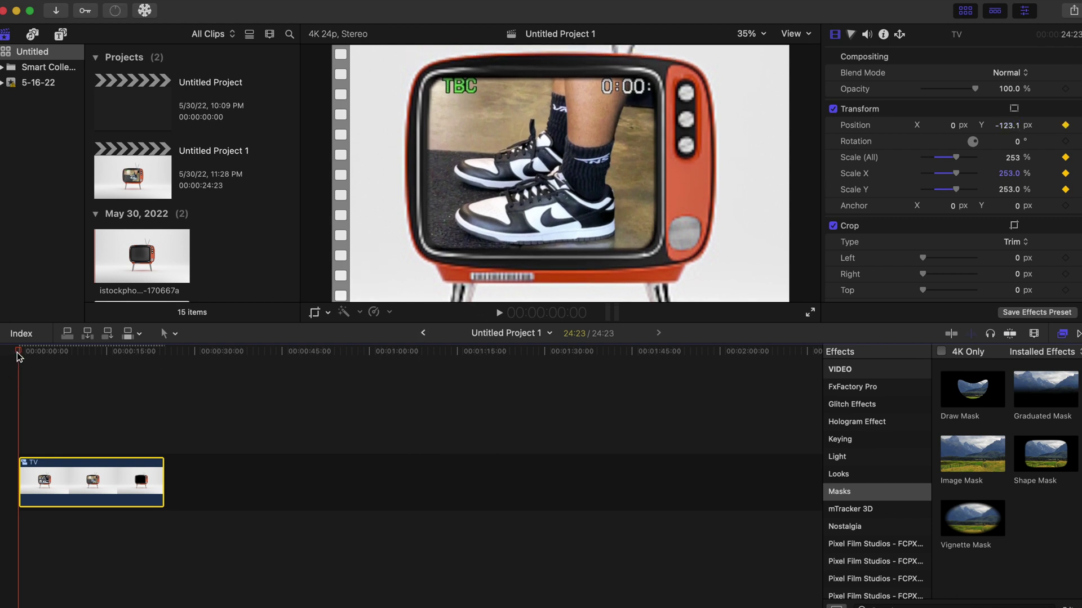
At 13:08, set Scale to 100% and Y position to 0
drag(18, 356, 97, 377)
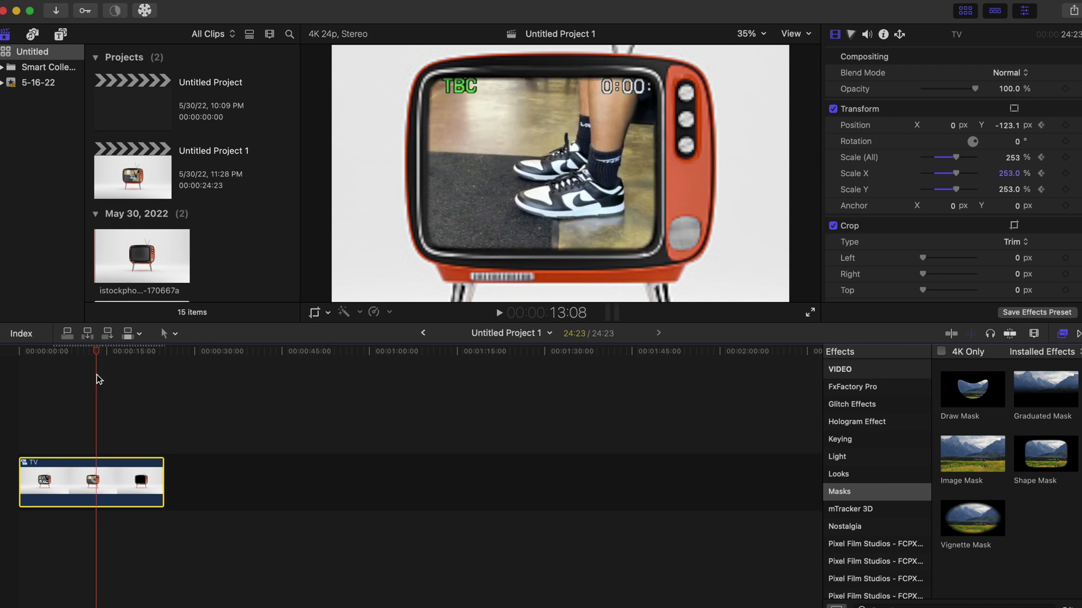
click(1012, 158)
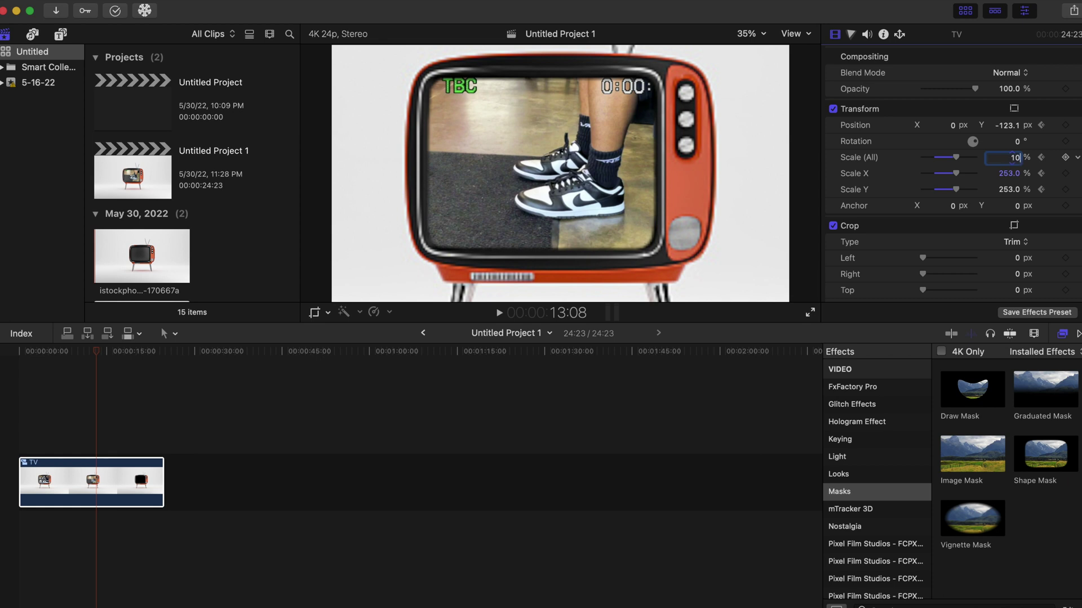
text(100)
key(Return)
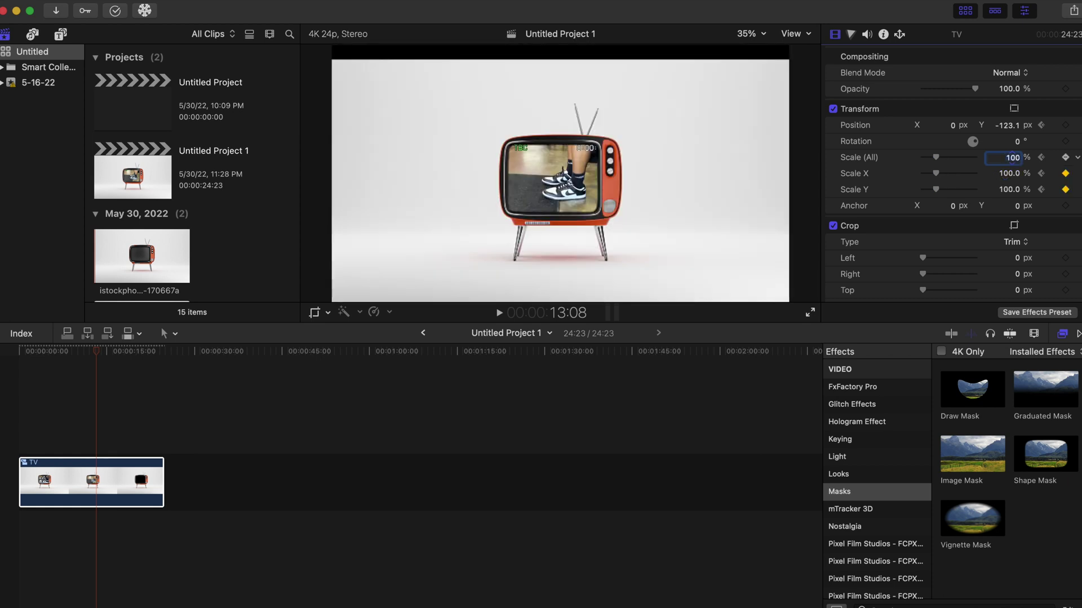
click(1008, 125)
text(0)
key(Return)
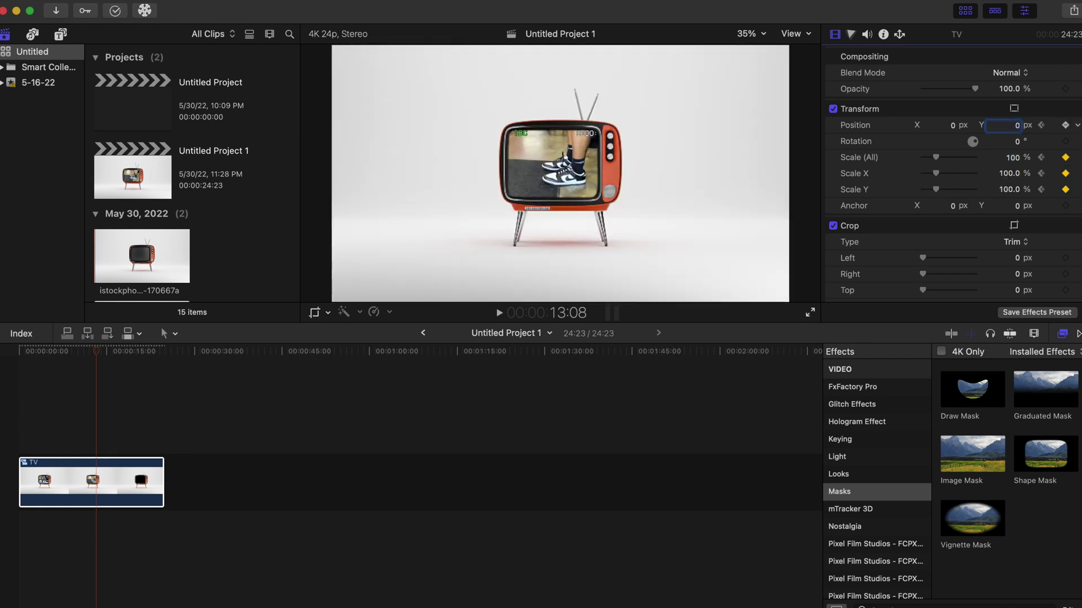
drag(99, 350, 19, 351)
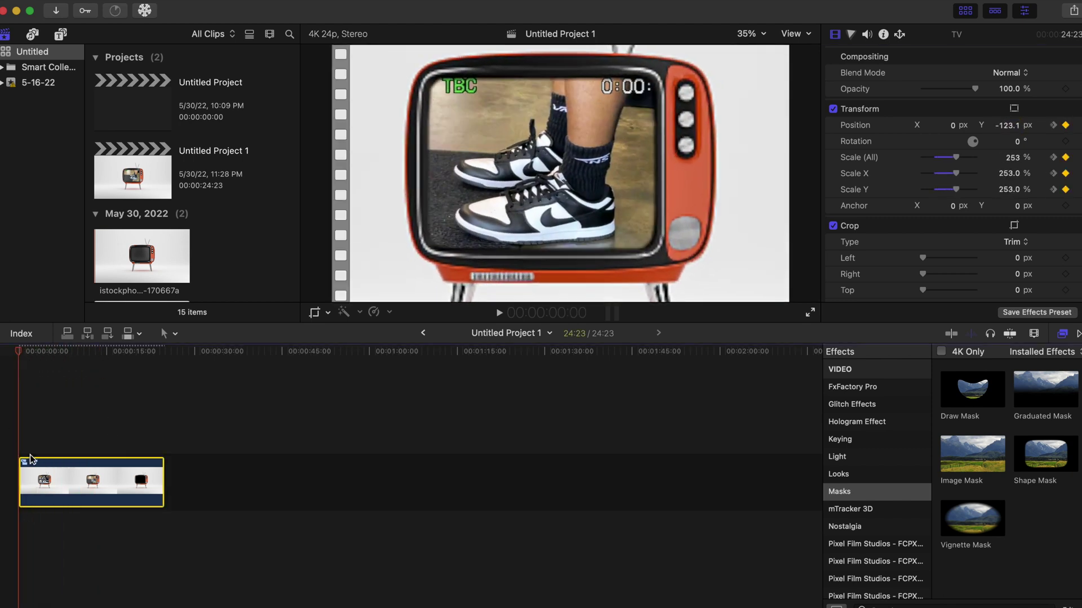
Trim the TV compound clip's end to 13:19 and replay the zoom-out
key(space)
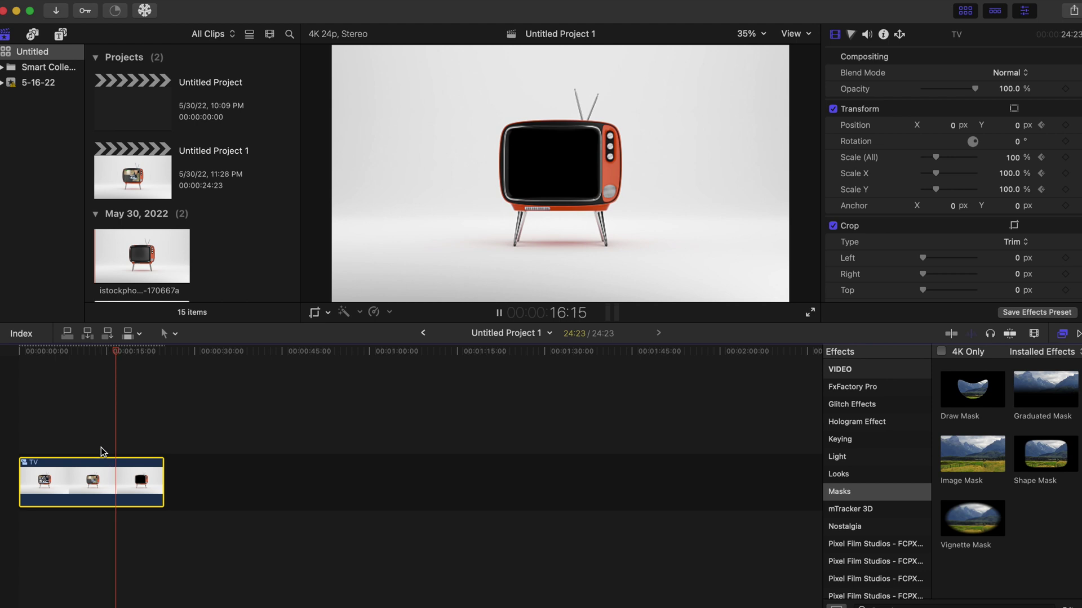
key(space)
drag(163, 481, 99, 480)
click(19, 443)
key(space)
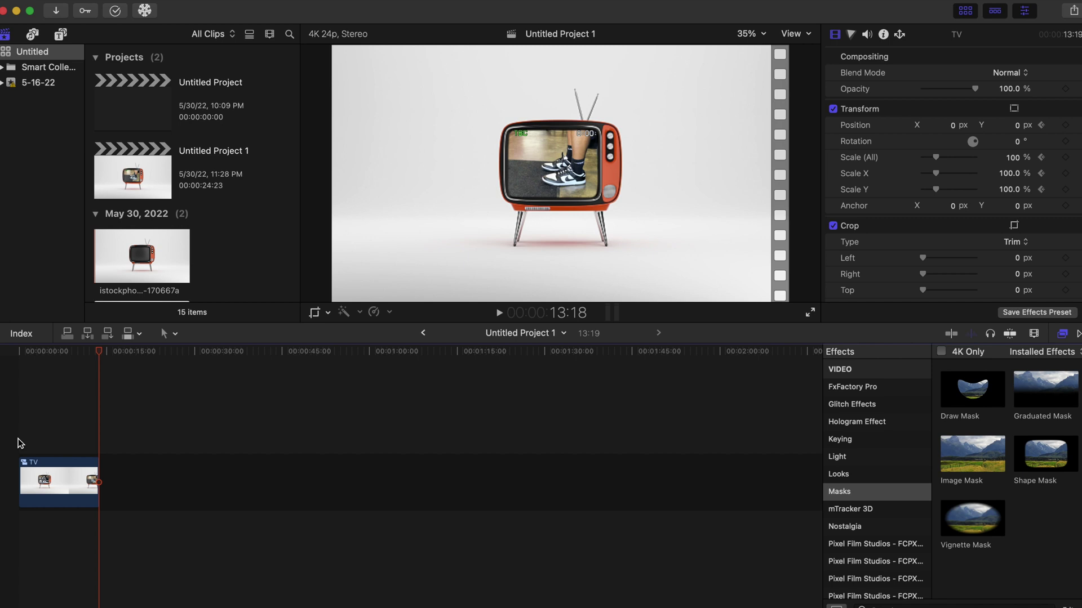
key(Home)
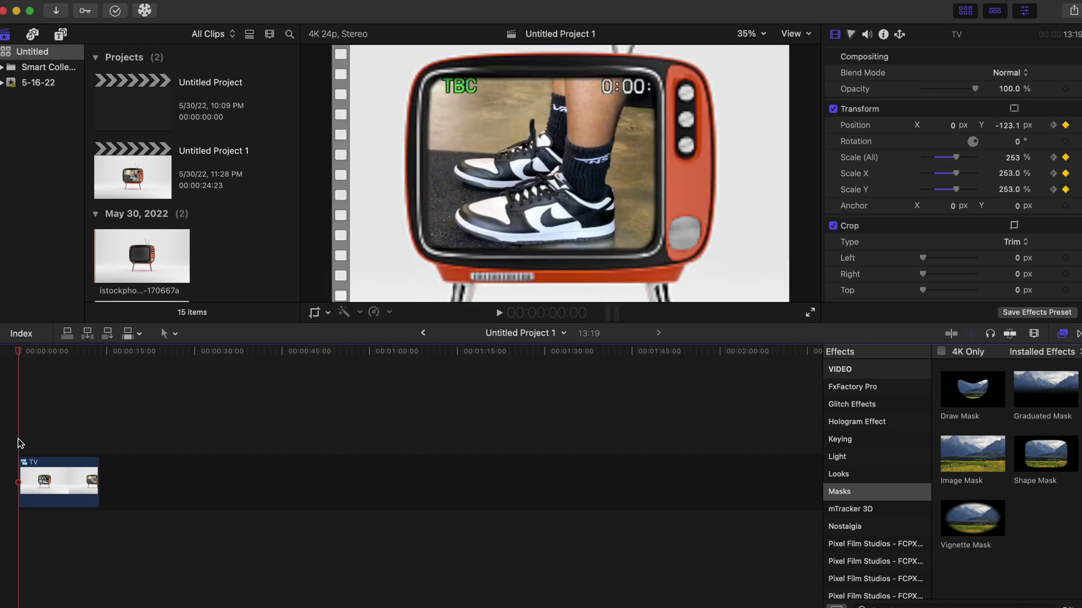
key(space)
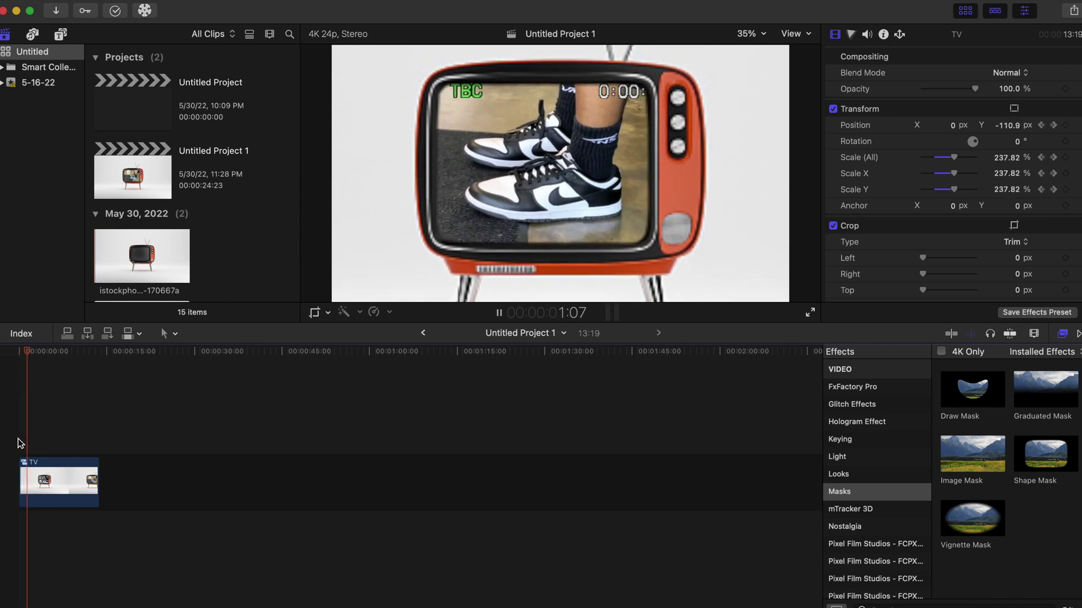